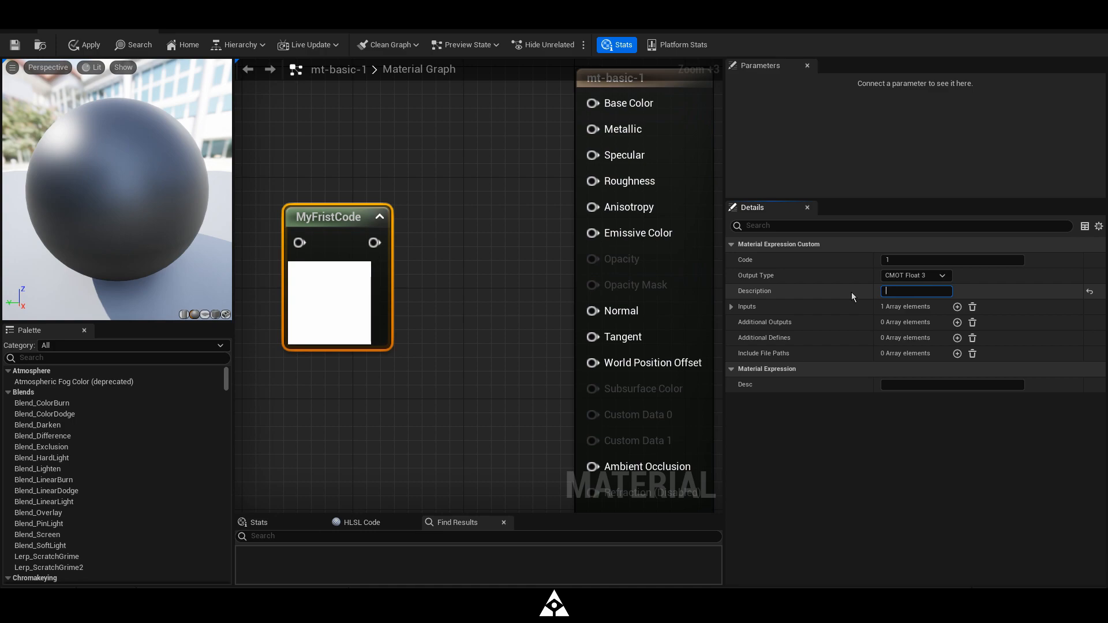
Set the custom node's description to "-basic-1"
{"action": "type", "text": "asic-1"}
{"action": "key", "text": "Return"}
{"action": "right_click_drag", "start_coordinate": [348, 327], "coordinate": [469, 329]}
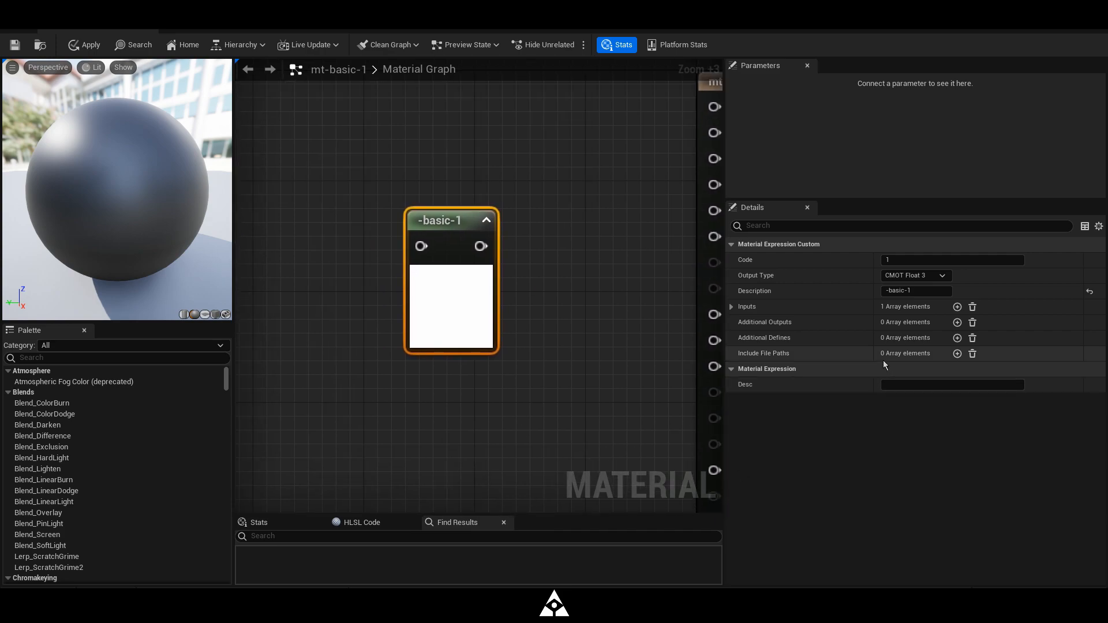
Add three more inputs to the custom node and expand the entries of its Inputs array
{"action": "left_click", "coordinate": [731, 308]}
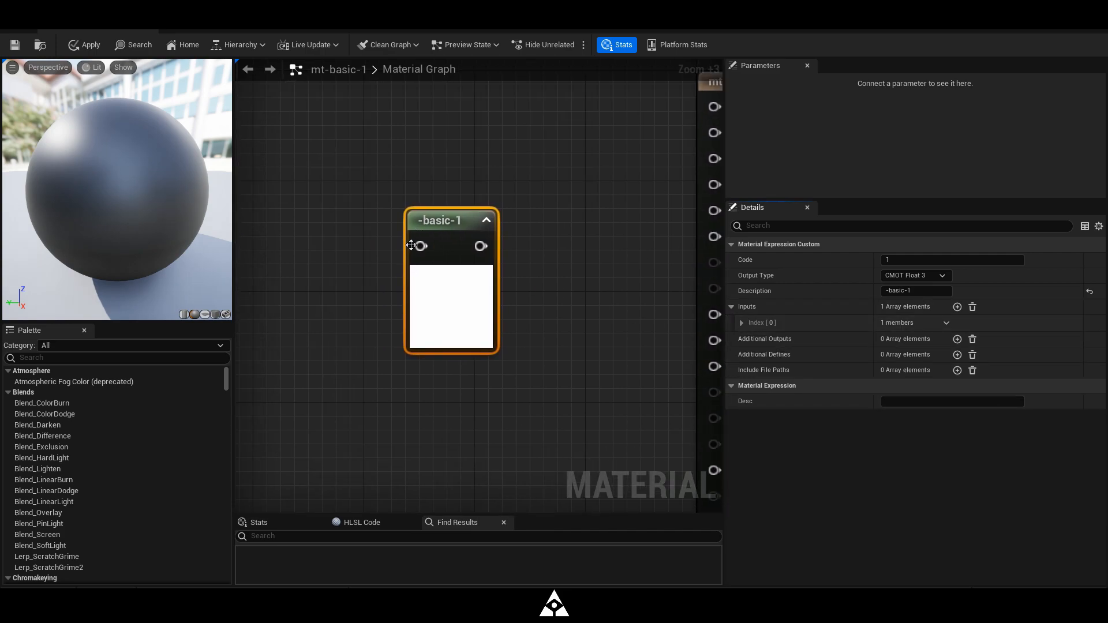
{"action": "left_click", "coordinate": [741, 322]}
{"action": "left_click", "coordinate": [957, 307]}
{"action": "left_click", "coordinate": [957, 306]}
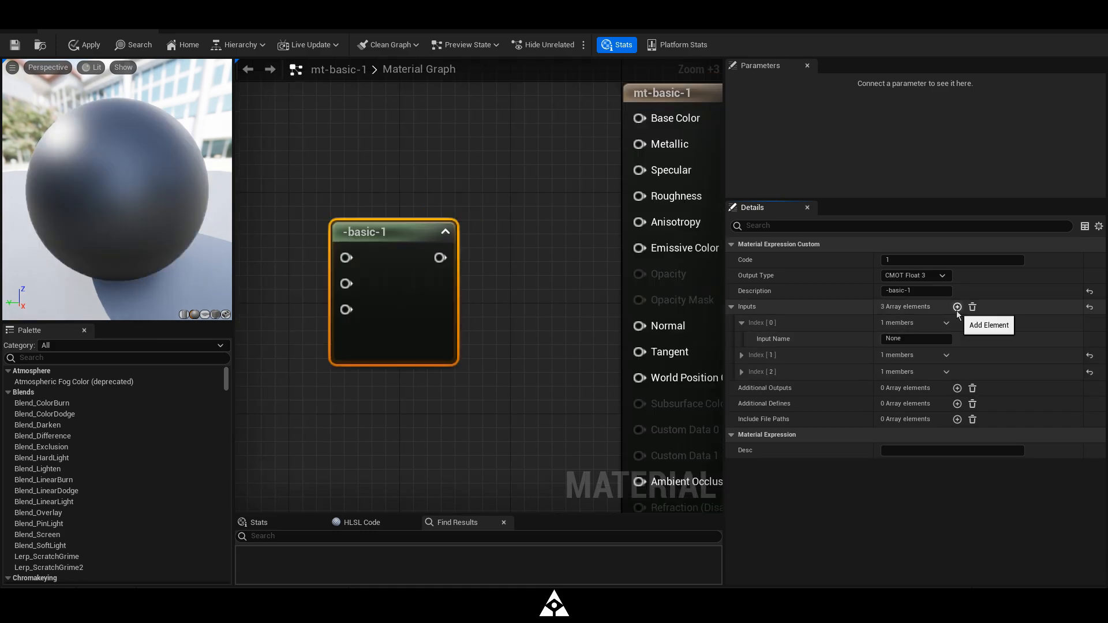
{"action": "left_click", "coordinate": [956, 306]}
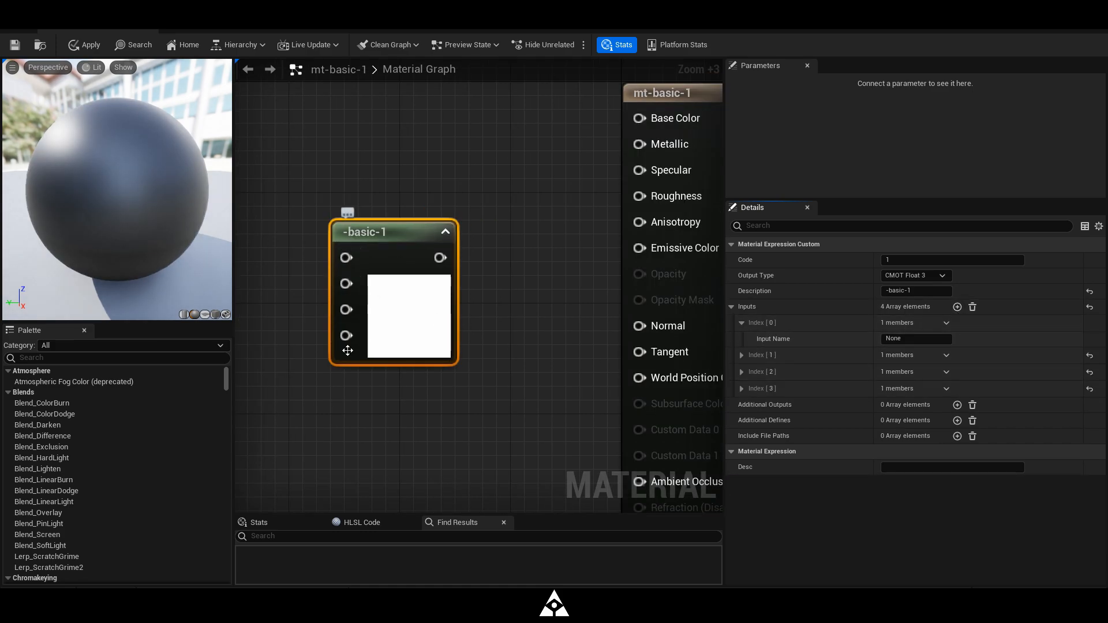
{"action": "left_click", "coordinate": [741, 357]}
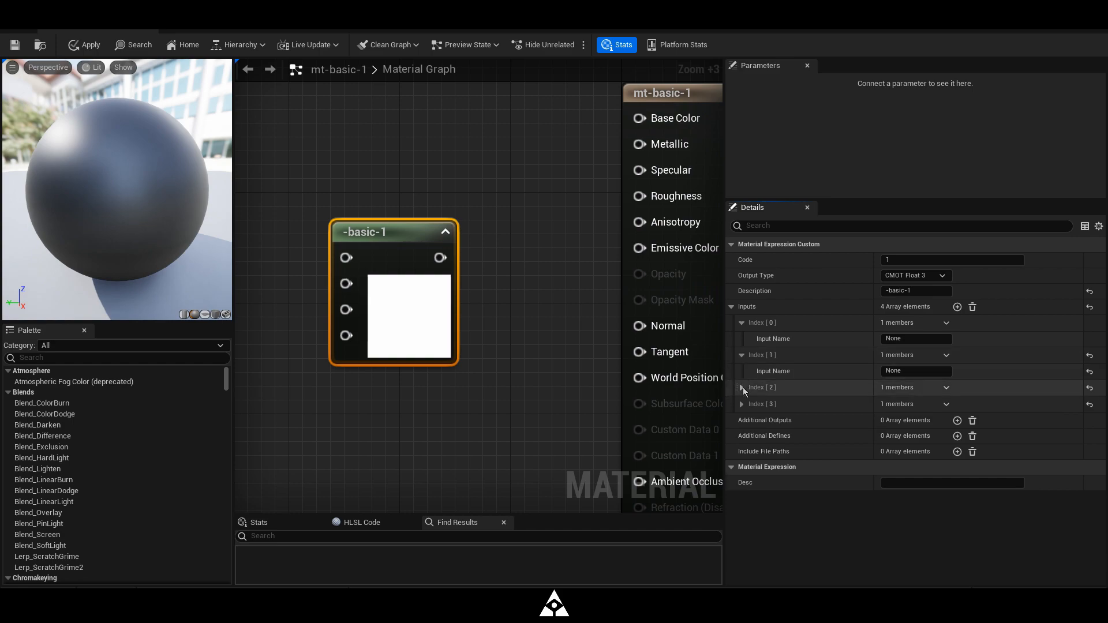
{"action": "left_click", "coordinate": [742, 387]}
{"action": "left_click", "coordinate": [743, 419]}
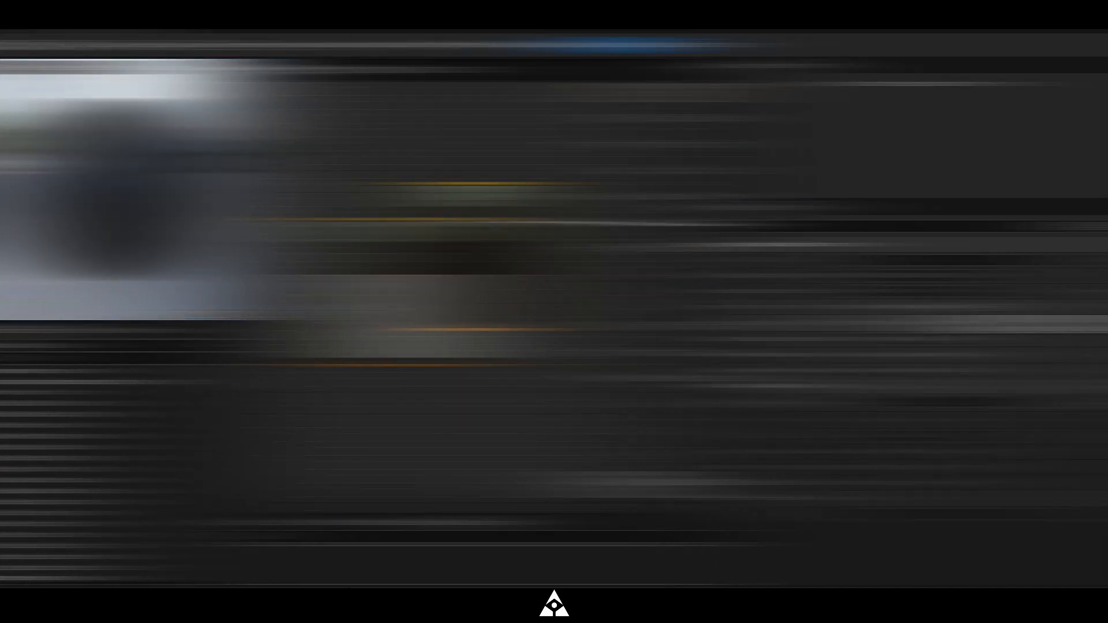
Name the custom node's first input x, then reselect the node to check its settings
{"action": "left_click", "coordinate": [743, 325]}
{"action": "left_click_drag", "start_coordinate": [921, 338], "coordinate": [835, 335]}
{"action": "type", "text": "x"}
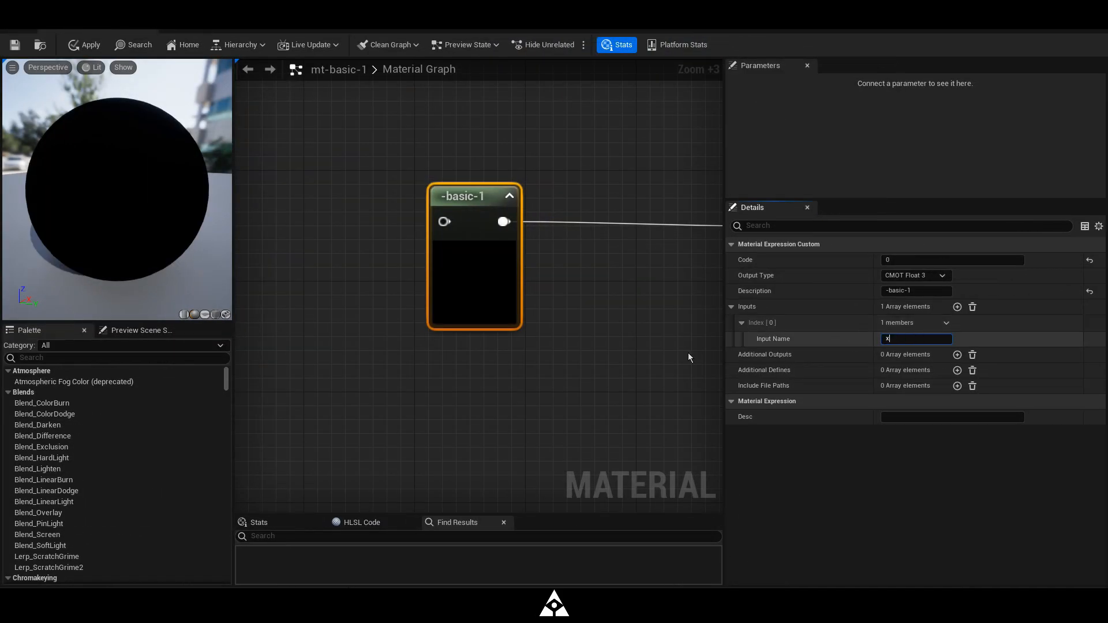
{"action": "left_click", "coordinate": [500, 394]}
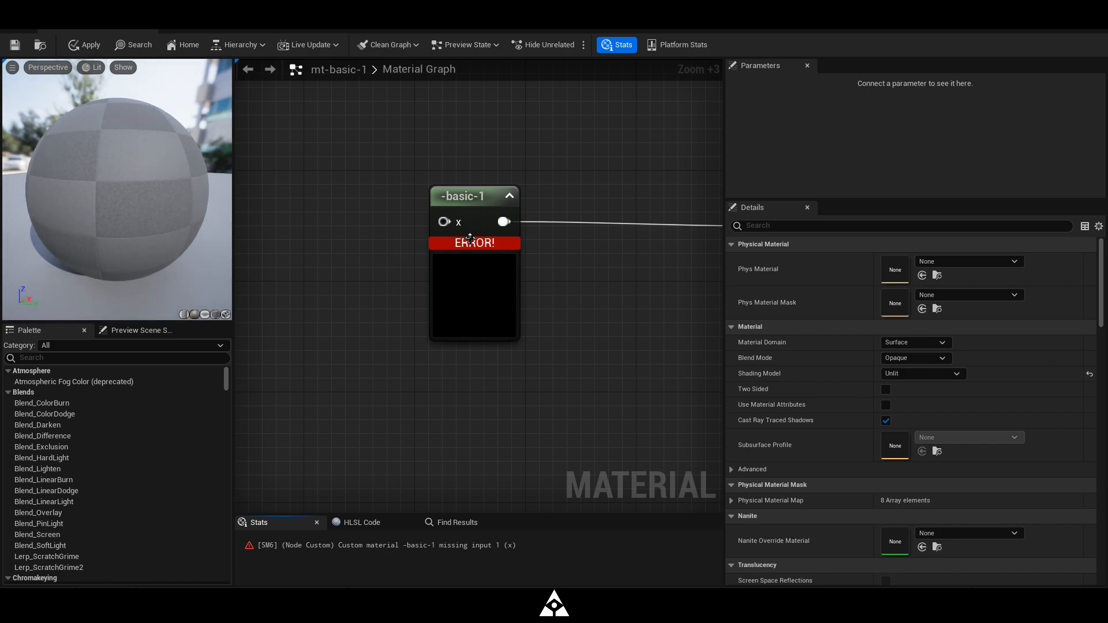
{"action": "left_click", "coordinate": [470, 202]}
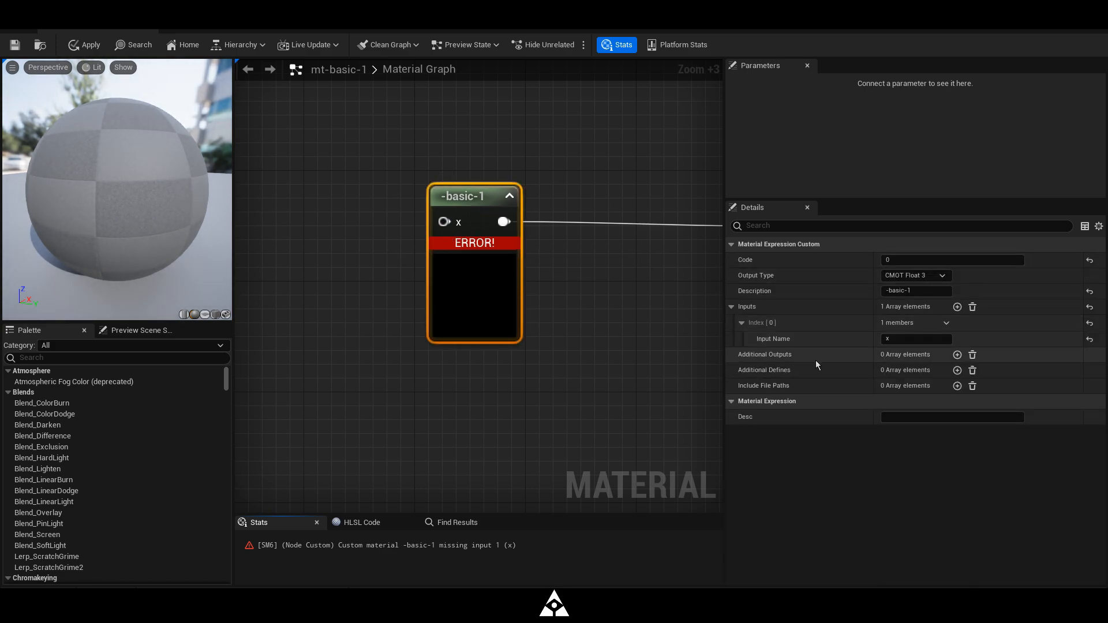
Add three additional outputs to the custom node
{"action": "right_click_drag", "start_coordinate": [368, 231], "coordinate": [416, 278]}
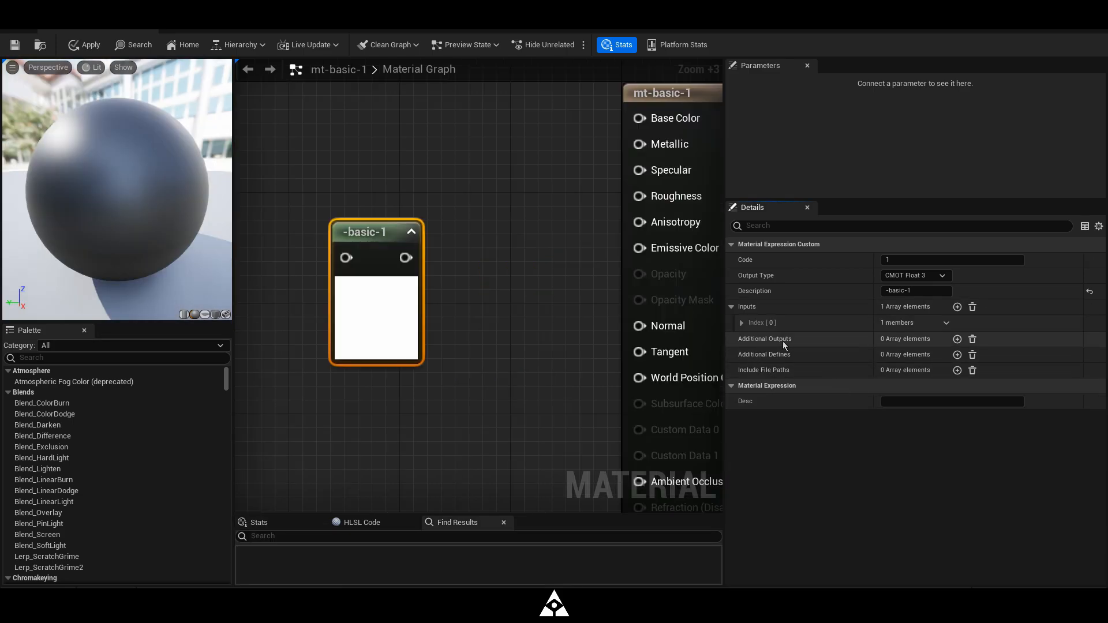
{"action": "left_click", "coordinate": [956, 339]}
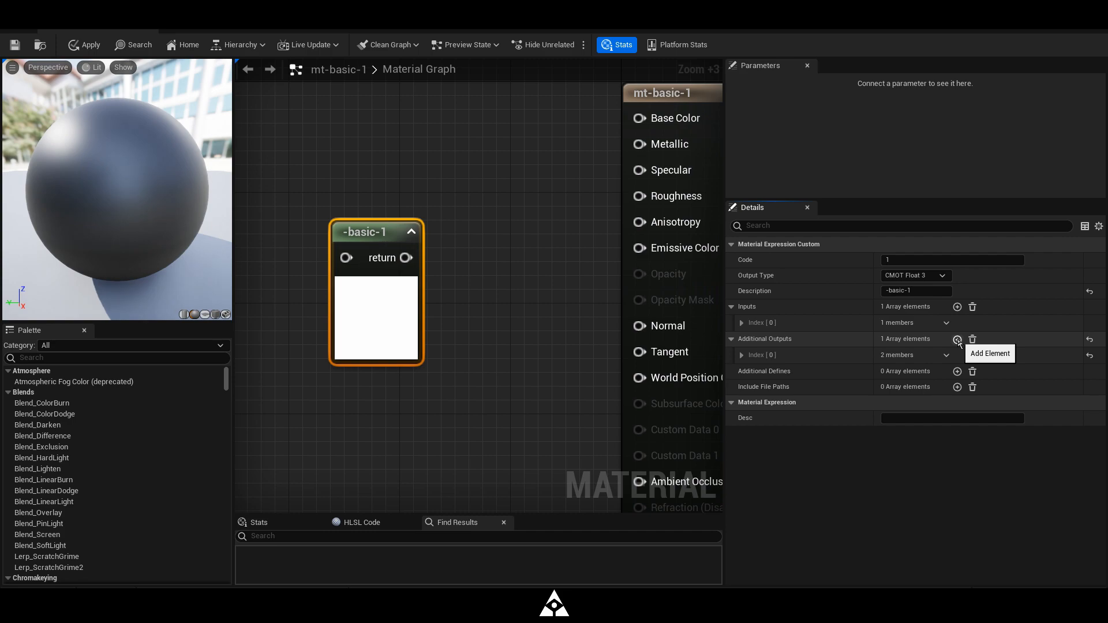
{"action": "left_click", "coordinate": [956, 339]}
{"action": "left_click", "coordinate": [956, 339]}
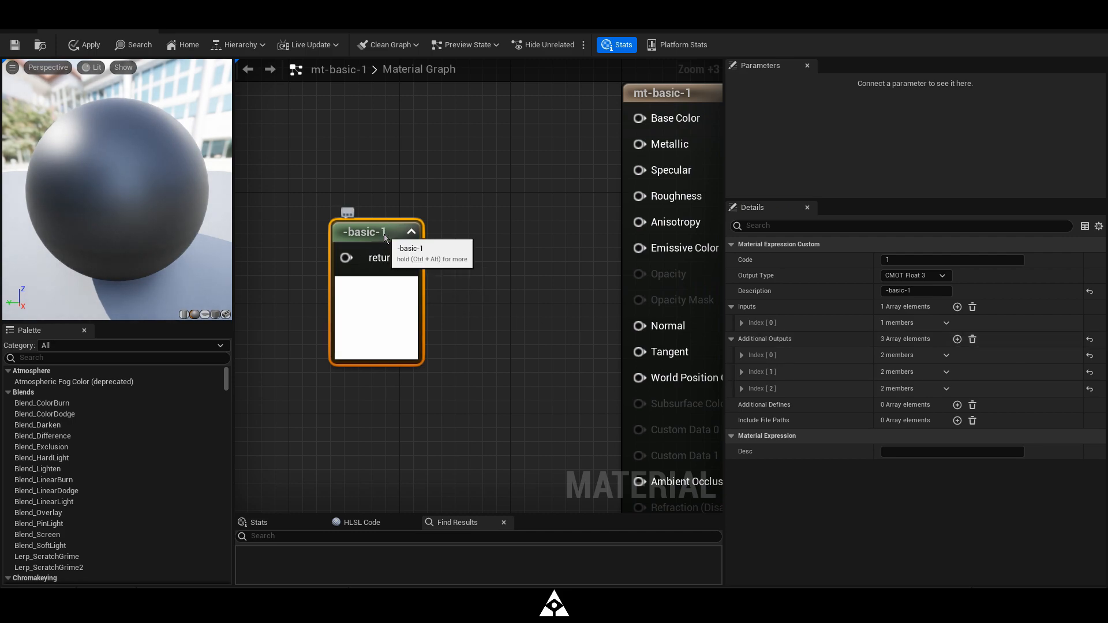
{"action": "scroll", "coordinate": [384, 242], "scroll_direction": "down", "scroll_amount": 1}
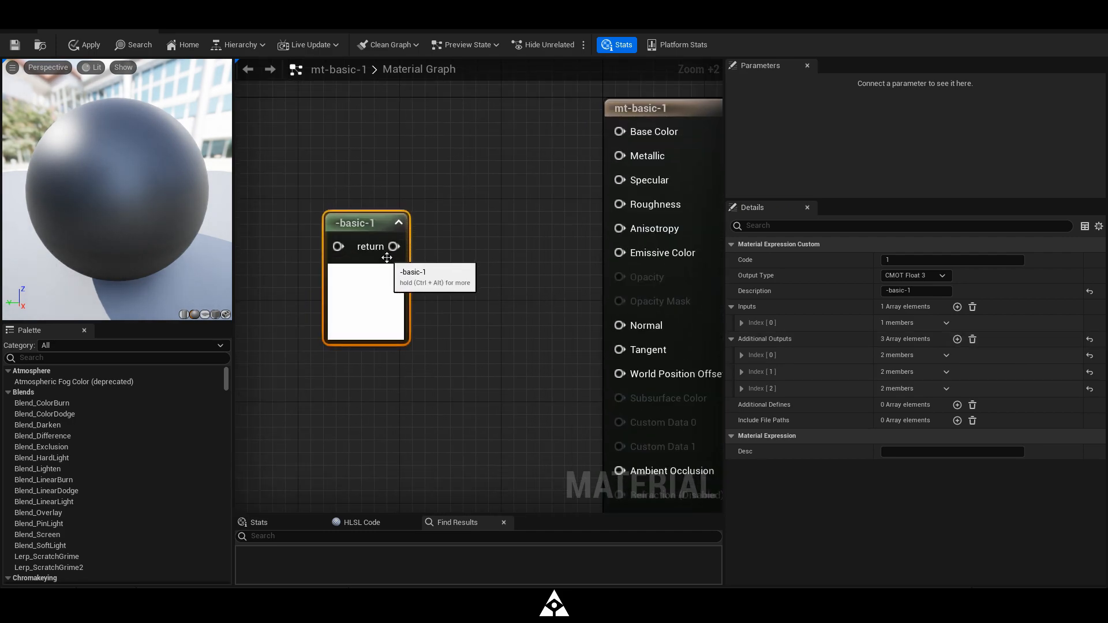
{"action": "left_click_drag", "start_coordinate": [387, 257], "coordinate": [374, 258]}
Name the custom node's three additional outputs x, x2 and x3
{"action": "left_click", "coordinate": [741, 356]}
{"action": "left_click", "coordinate": [915, 371]}
{"action": "type", "text": "x"}
{"action": "key", "text": "Return"}
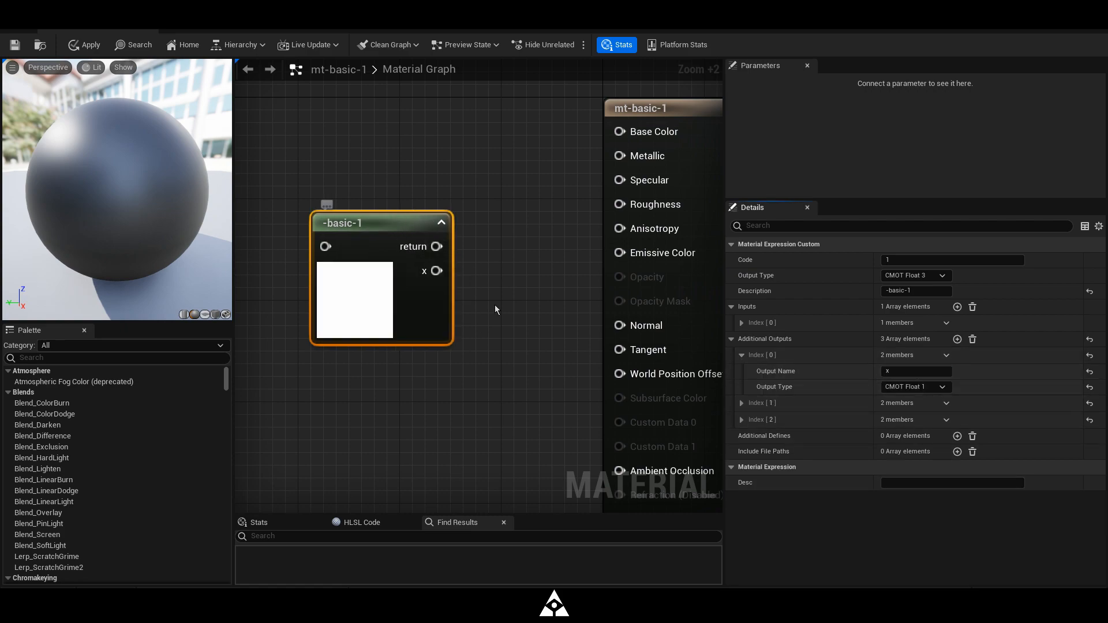
{"action": "left_click", "coordinate": [740, 403]}
{"action": "left_click", "coordinate": [915, 419]}
{"action": "type", "text": "x2"}
{"action": "key", "text": "Return"}
{"action": "left_click", "coordinate": [742, 450]}
{"action": "left_click", "coordinate": [916, 466]}
{"action": "type", "text": "x3"}
{"action": "key", "text": "Return"}
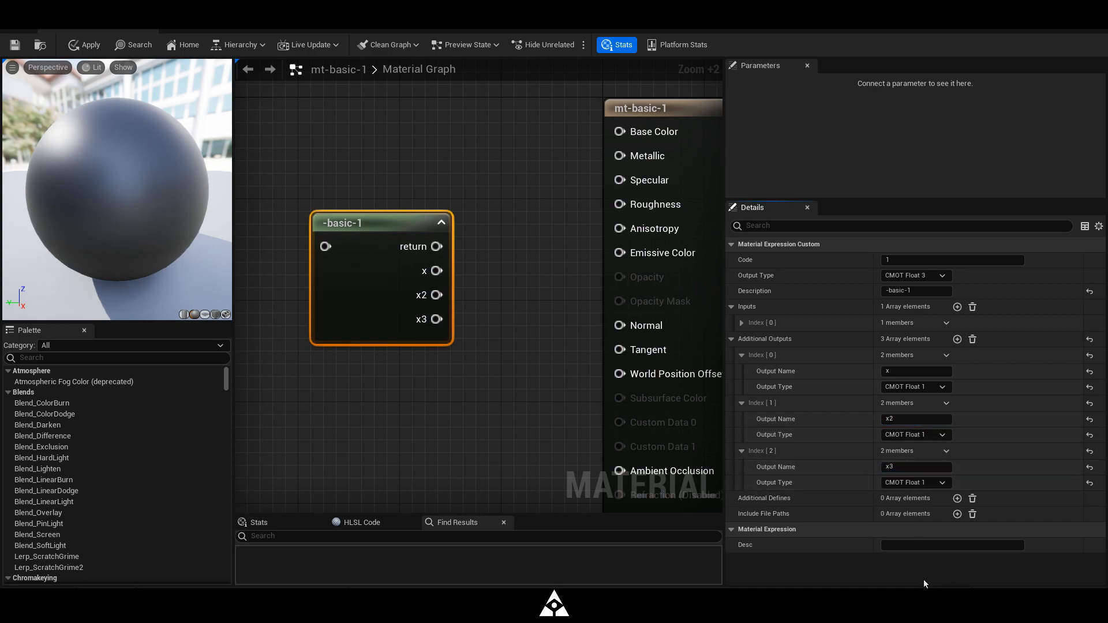
Examine the output type options available for each of the custom node's additional outputs
{"action": "left_click", "coordinate": [947, 387]}
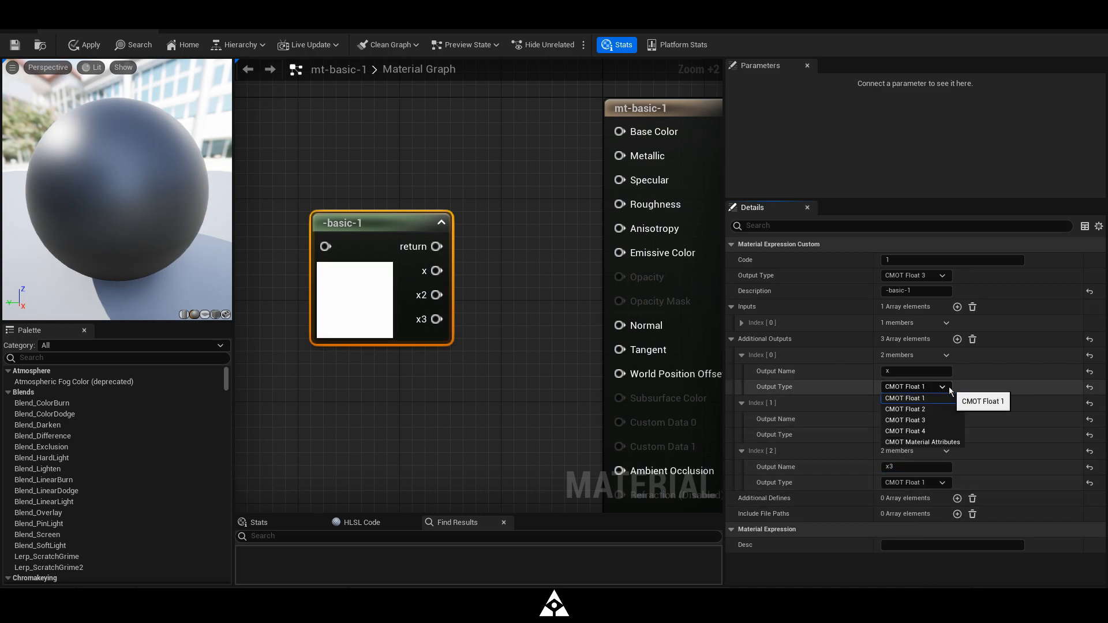
{"action": "left_click", "coordinate": [949, 388]}
{"action": "left_click", "coordinate": [948, 435]}
{"action": "left_click", "coordinate": [946, 435]}
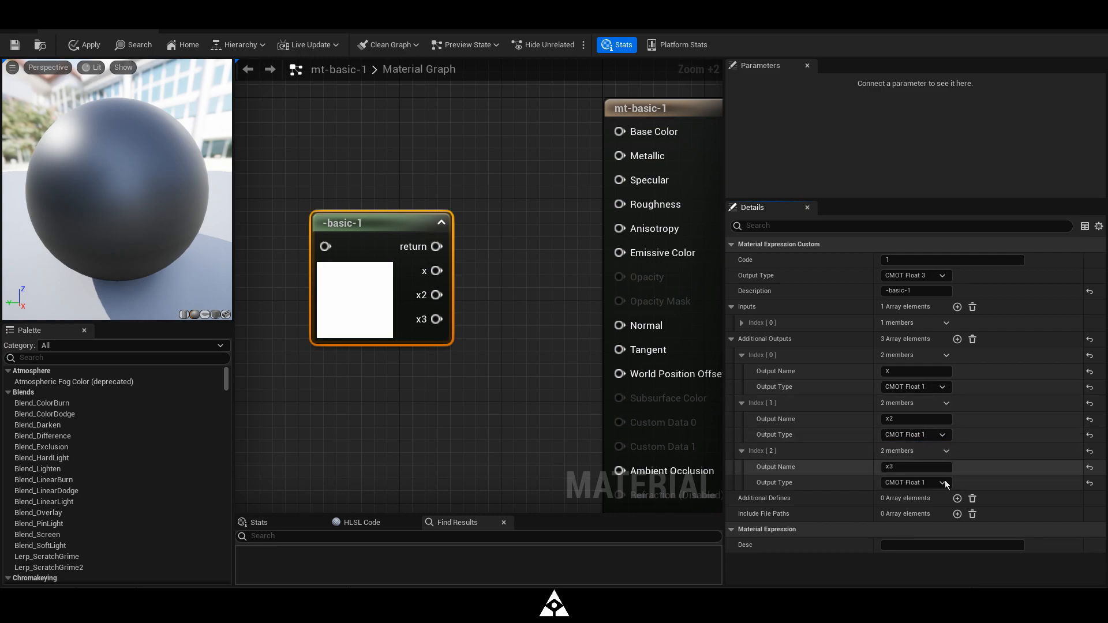
{"action": "left_click", "coordinate": [944, 483]}
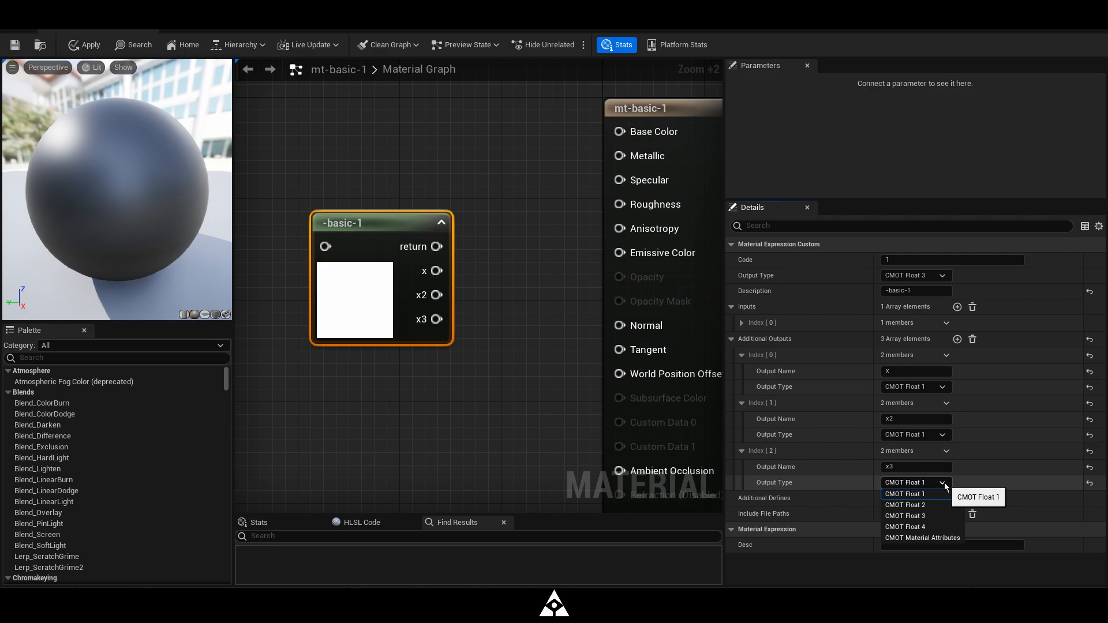
{"action": "left_click", "coordinate": [944, 483]}
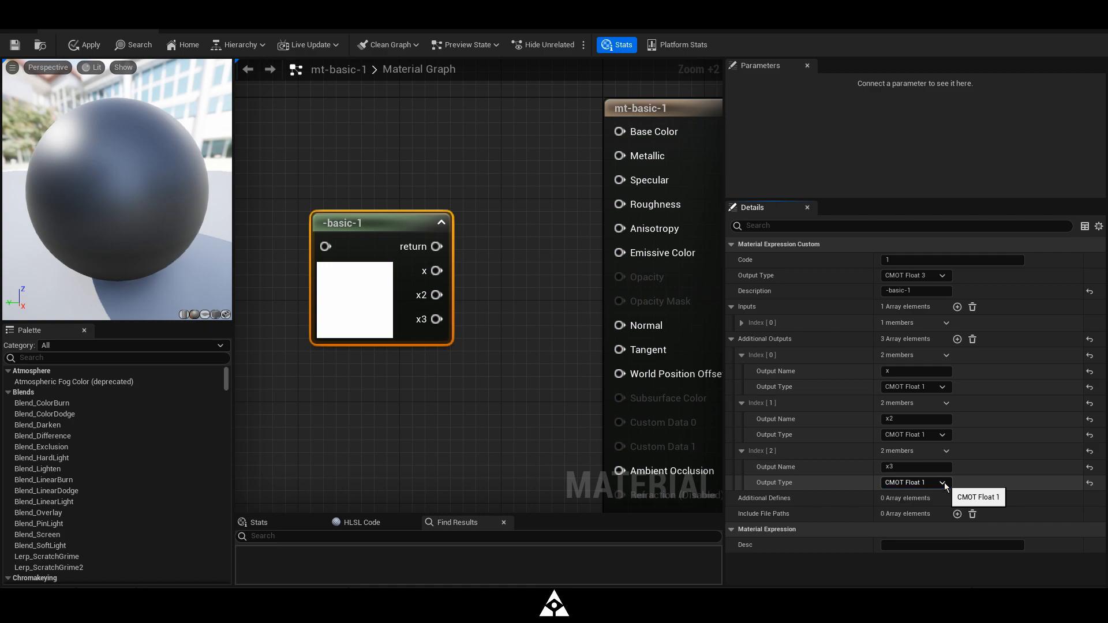
Remove all additional outputs from the custom node, then try adding two additional defines and clear them
{"action": "left_click", "coordinate": [972, 340]}
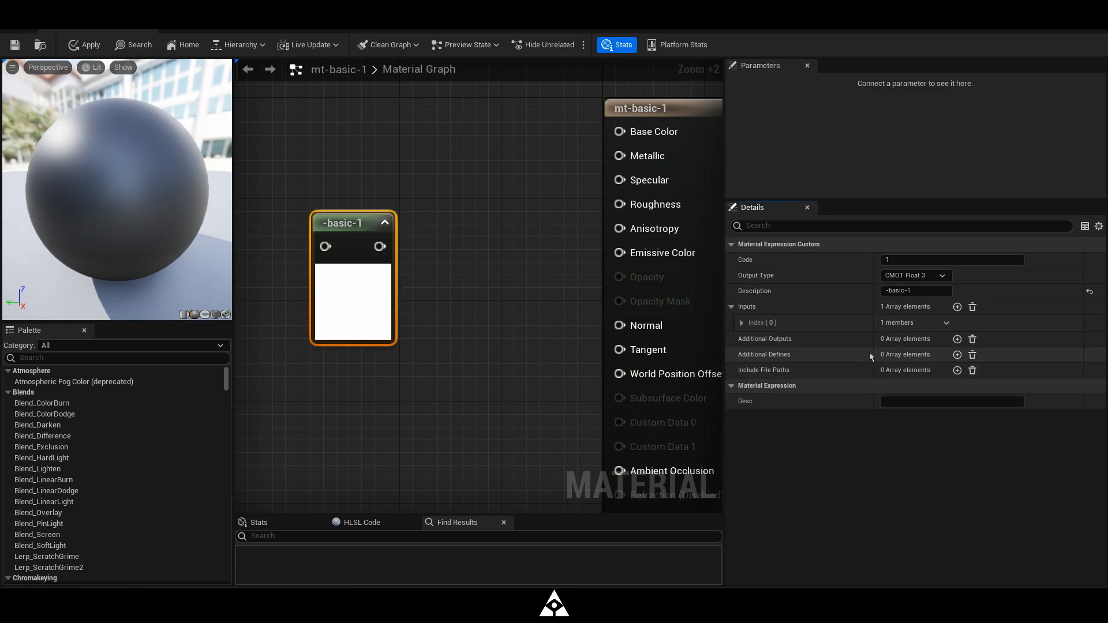
{"action": "left_click", "coordinate": [957, 355]}
{"action": "left_click", "coordinate": [742, 371]}
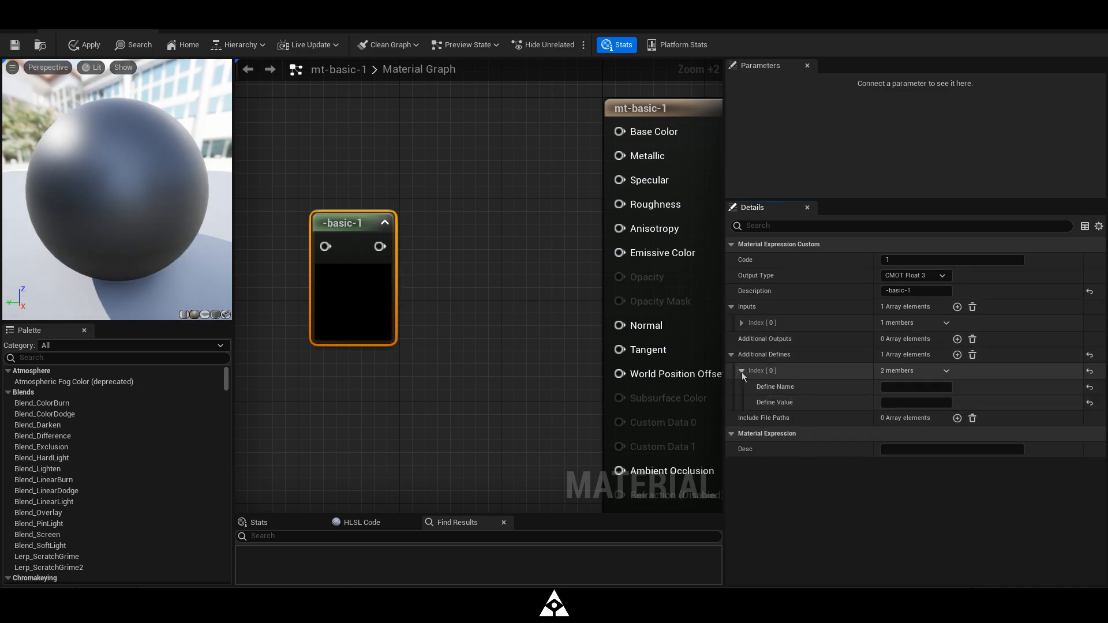
{"action": "left_click", "coordinate": [957, 354]}
{"action": "left_click", "coordinate": [972, 355]}
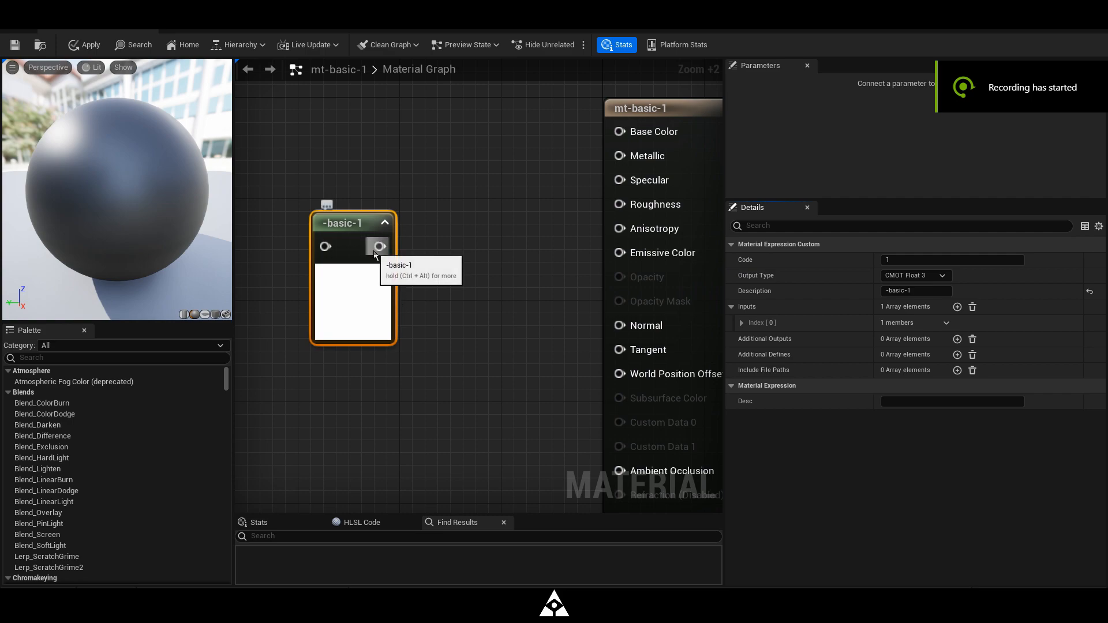
Set the shading model of the material mt-basic-1 to Unlit
{"action": "left_click", "coordinate": [655, 109]}
{"action": "right_click_drag", "start_coordinate": [553, 214], "coordinate": [418, 221]}
{"action": "scroll", "coordinate": [418, 221], "scroll_direction": "down", "scroll_amount": 3}
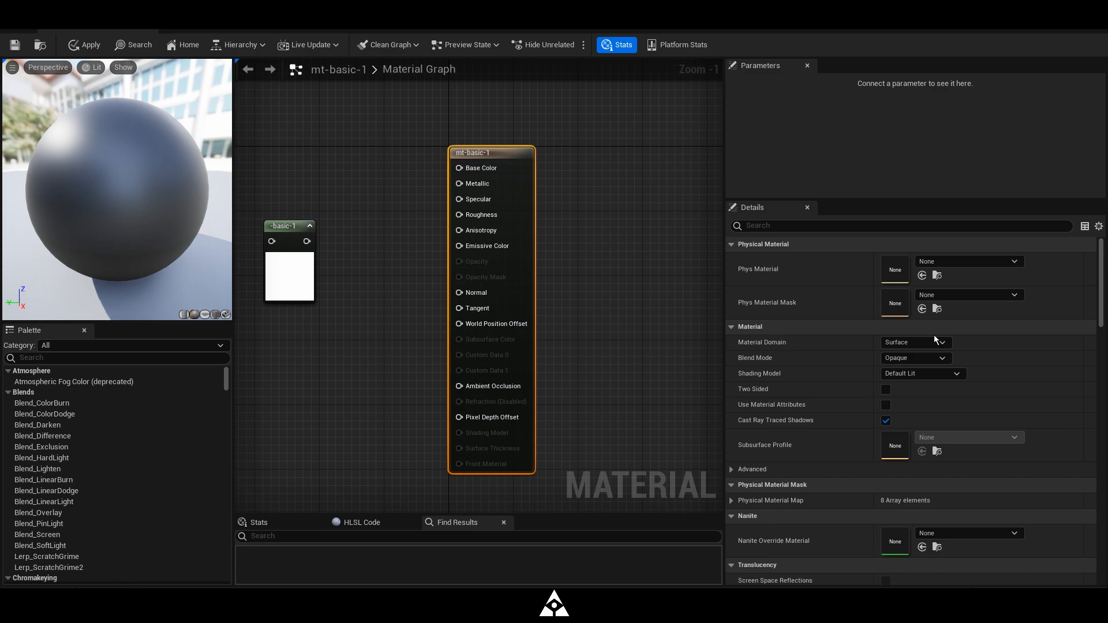
{"action": "left_click", "coordinate": [933, 374]}
{"action": "left_click", "coordinate": [922, 385]}
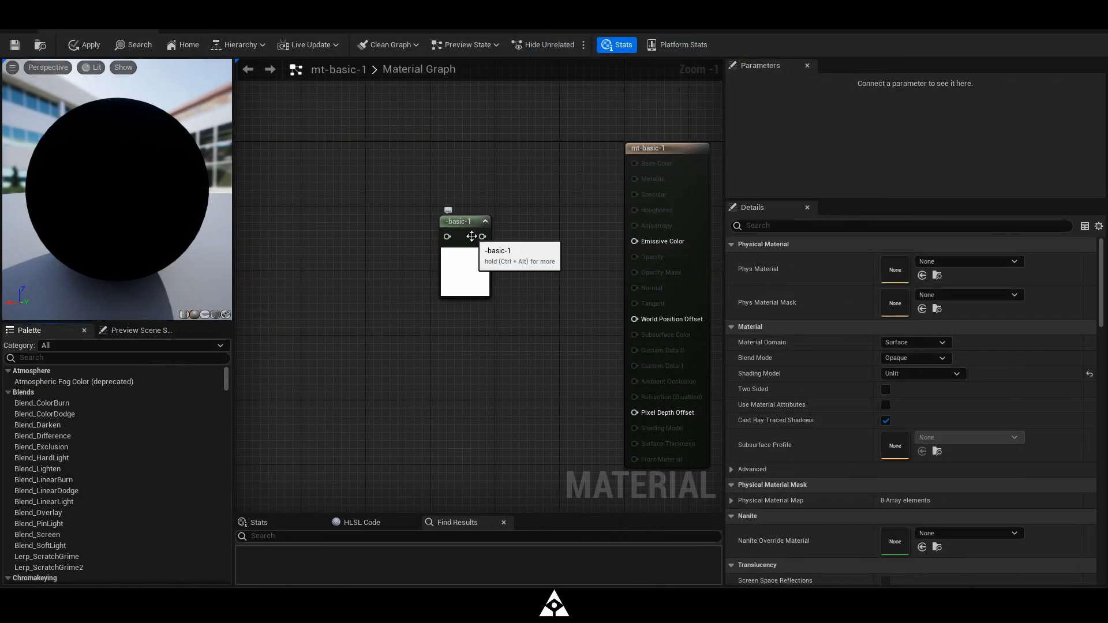
Connect the custom node's output to the material's Emissive Color and set the node's code to 0
{"action": "left_click_drag", "start_coordinate": [482, 237], "coordinate": [634, 241]}
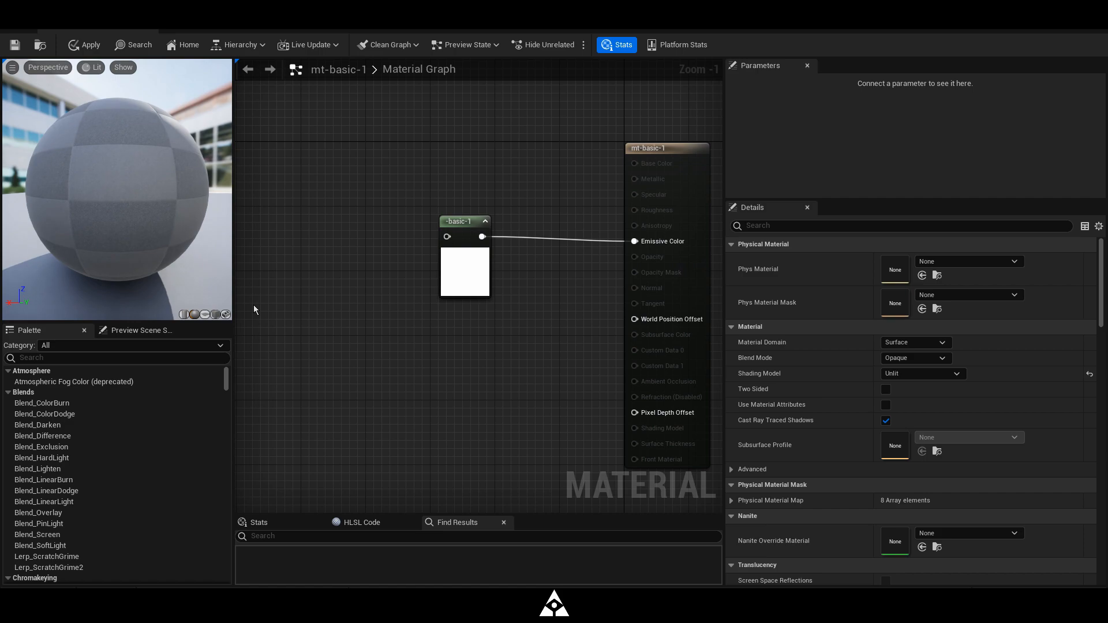
{"action": "left_click_drag", "start_coordinate": [82, 196], "coordinate": [202, 199]}
{"action": "left_click", "coordinate": [491, 285]}
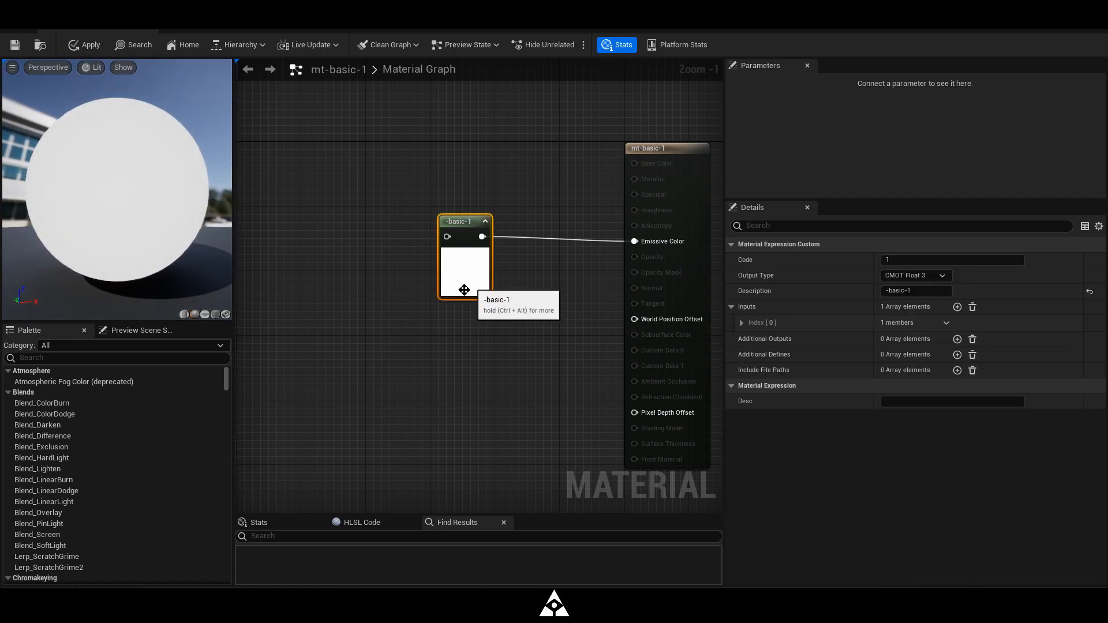
{"action": "left_click", "coordinate": [895, 260]}
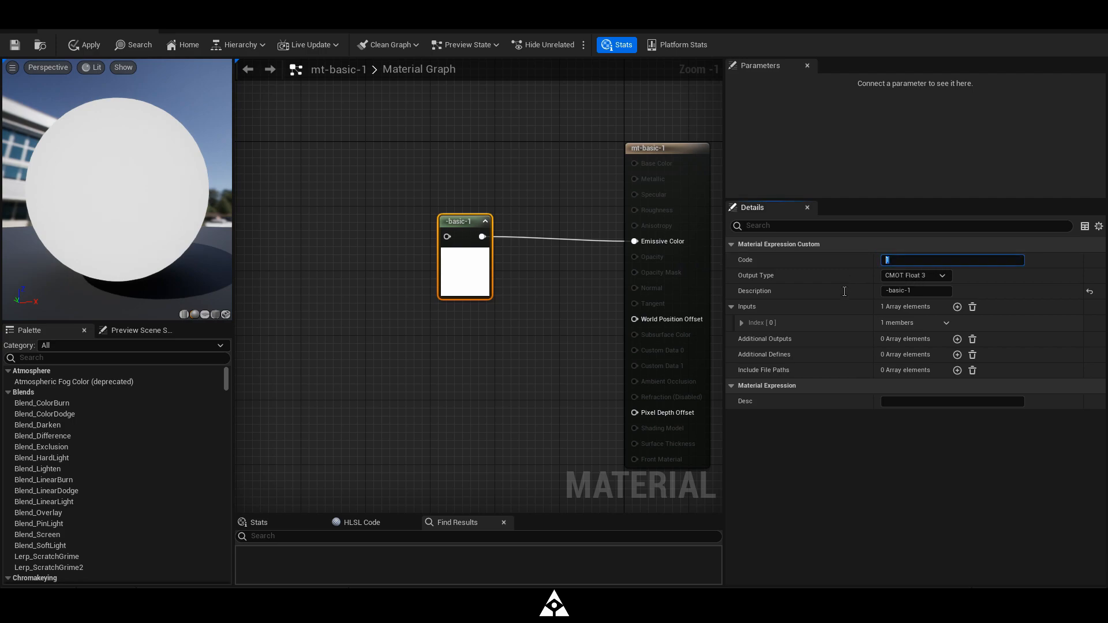
{"action": "type", "text": "0"}
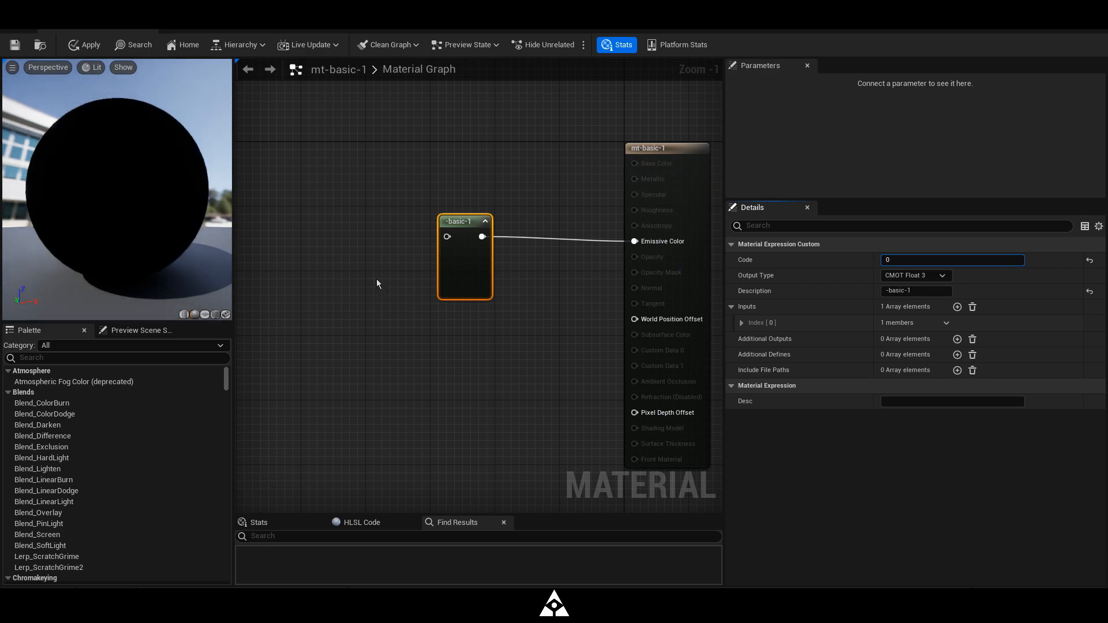
{"action": "left_click_drag", "start_coordinate": [69, 205], "coordinate": [173, 197]}
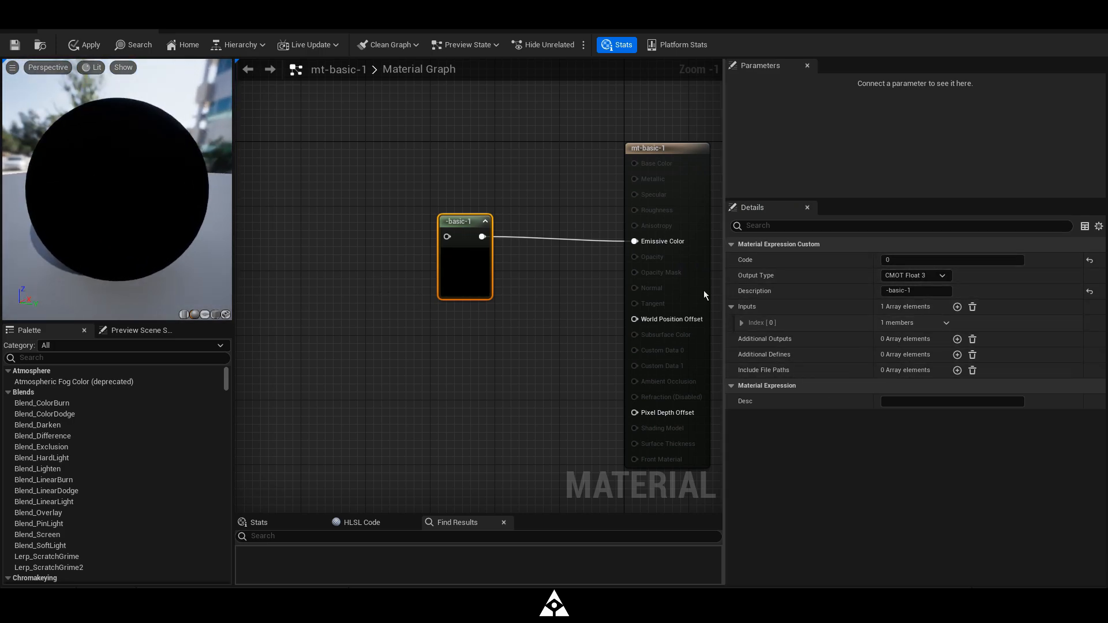
{"action": "scroll", "coordinate": [454, 256], "scroll_direction": "up", "scroll_amount": 4}
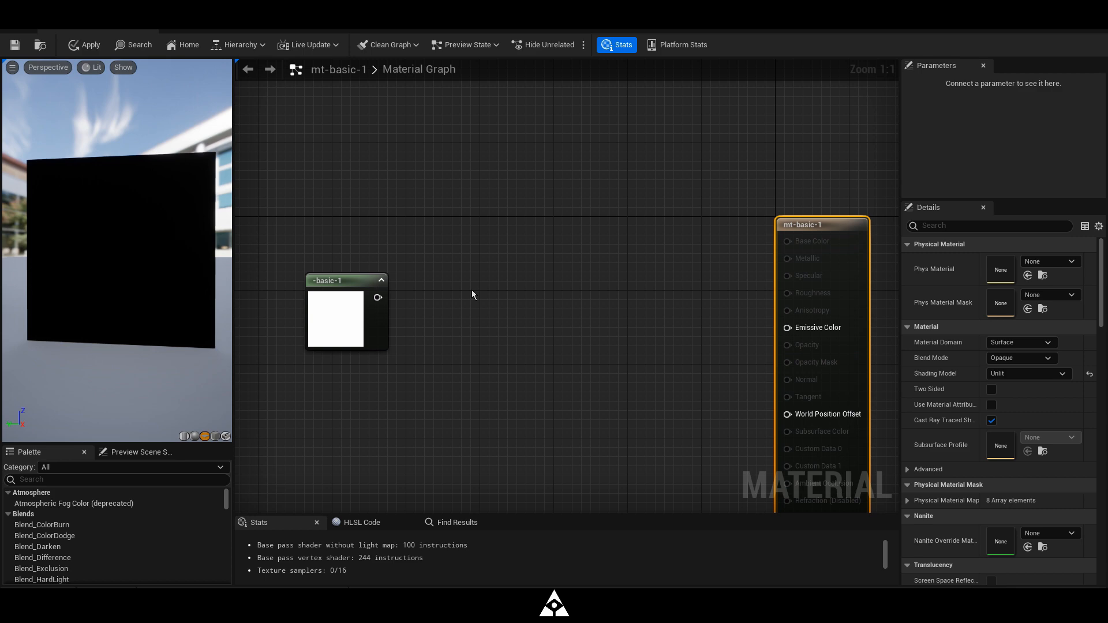
Add a DebugScalarValues node to the graph and feed the constant 50 into its Number input
{"action": "right_click", "coordinate": [515, 179]}
{"action": "type", "text": "debug"}
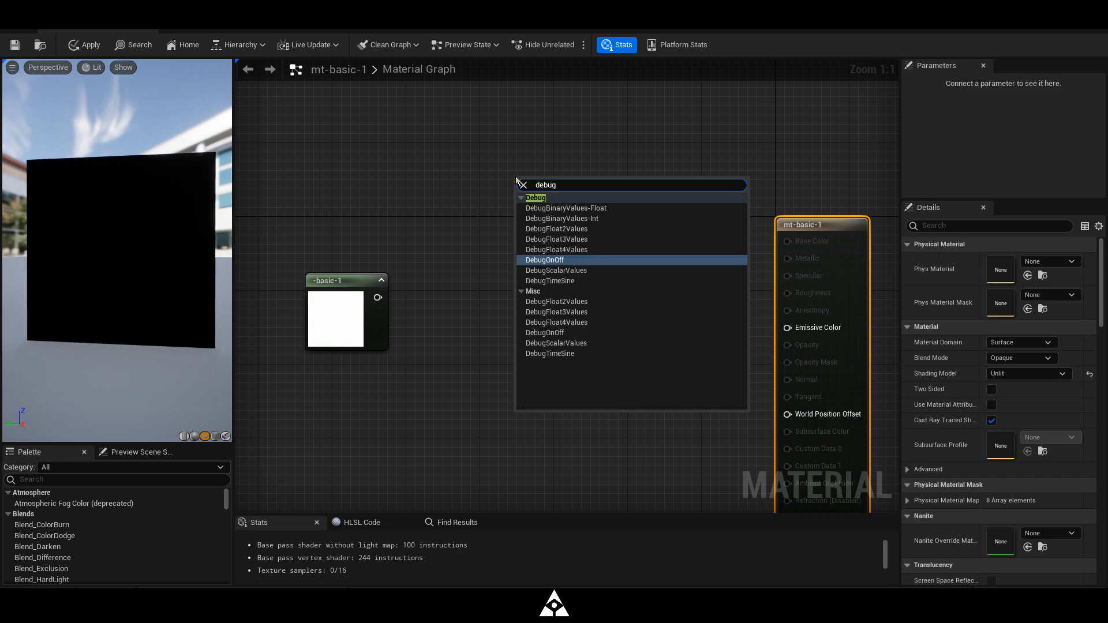
{"action": "type", "text": "sc"}
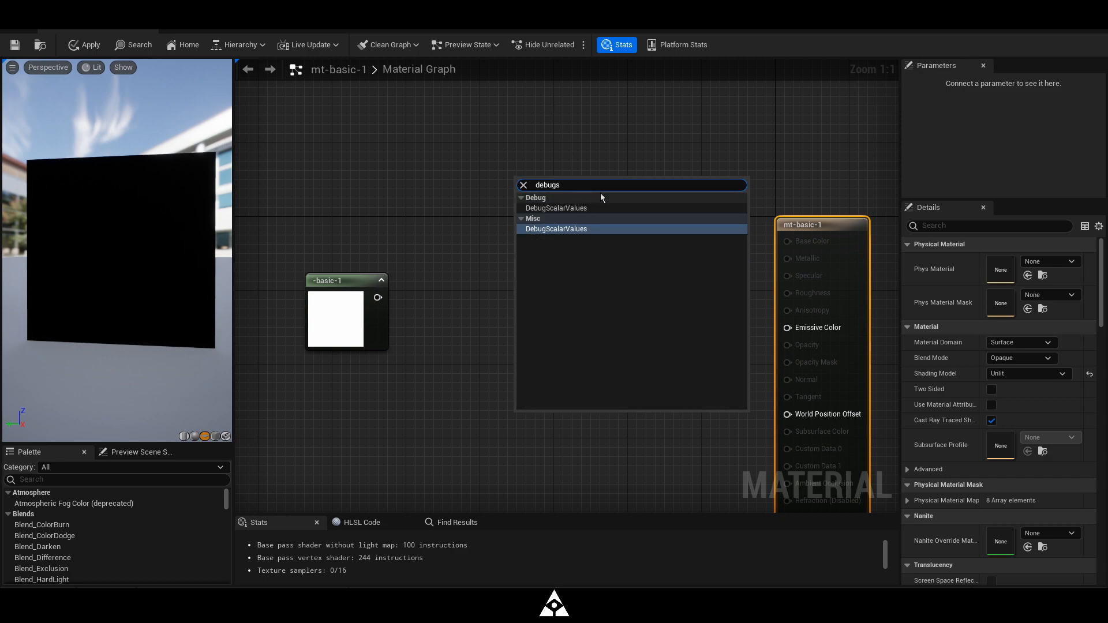
{"action": "left_click", "coordinate": [590, 230]}
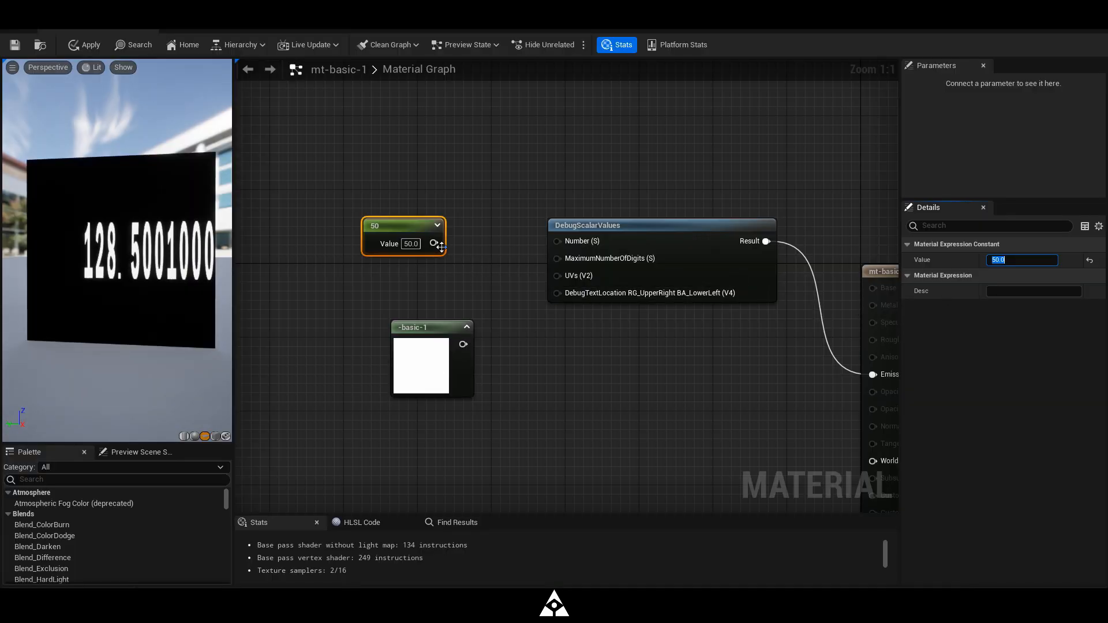
{"action": "left_click_drag", "start_coordinate": [433, 243], "coordinate": [566, 241]}
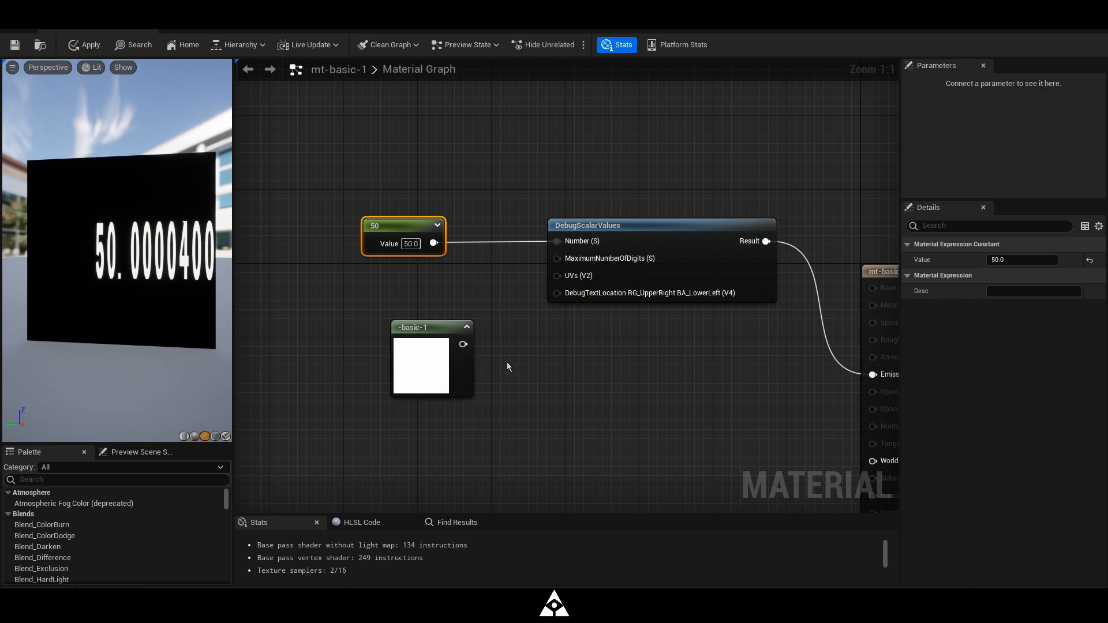
{"action": "left_click", "coordinate": [465, 370]}
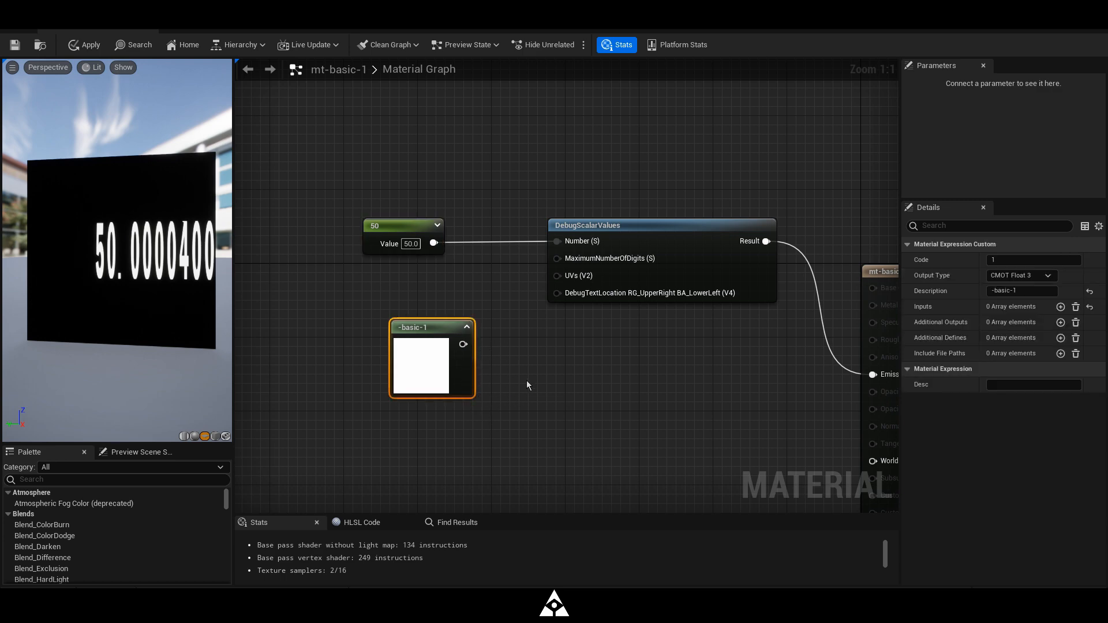
Feed the -basic-1 custom node's output into the Number input of DebugScalarValues and delete the constant 50 node
{"action": "left_click_drag", "start_coordinate": [428, 336], "coordinate": [557, 242]}
{"action": "left_click", "coordinate": [410, 227]}
{"action": "key", "text": "Delete"}
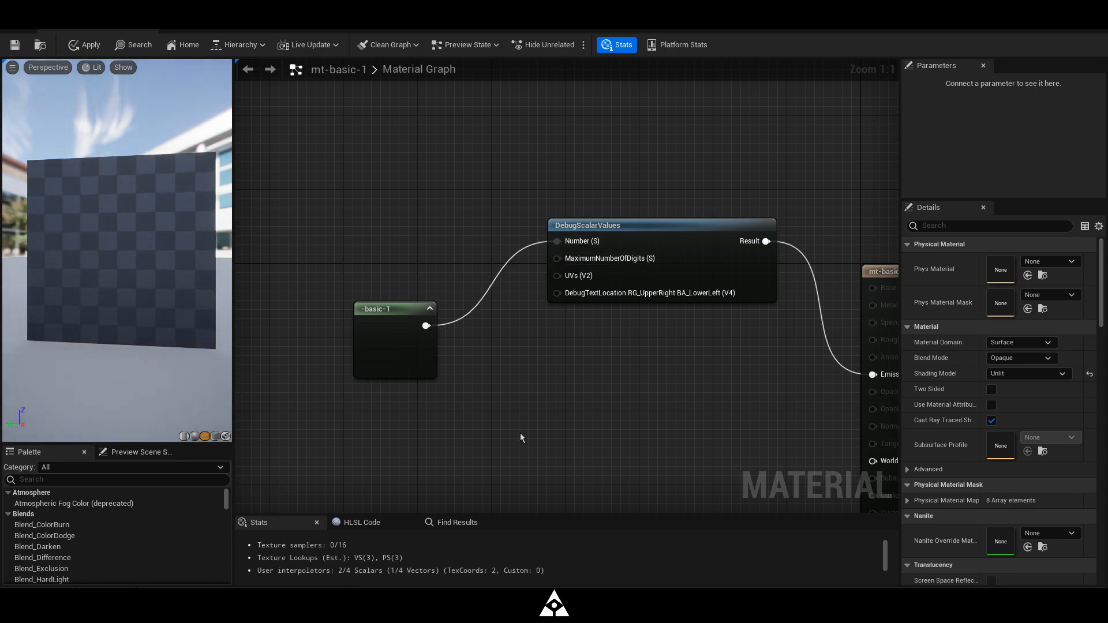
Set the output type of the -basic-1 custom node to CMOT Float 1
{"action": "left_click", "coordinate": [395, 346]}
{"action": "left_click", "coordinate": [996, 275]}
{"action": "left_click", "coordinate": [1009, 288]}
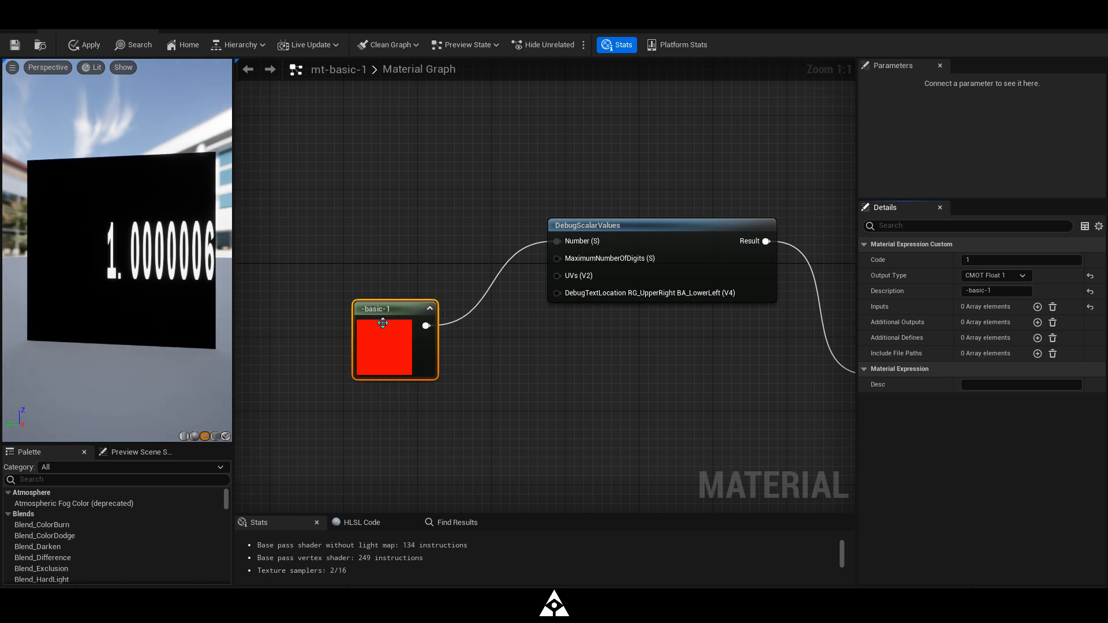
Set the code of the -basic-1 custom node to the expression 1+1
{"action": "left_click", "coordinate": [1020, 260]}
{"action": "type", "text": "+1"}
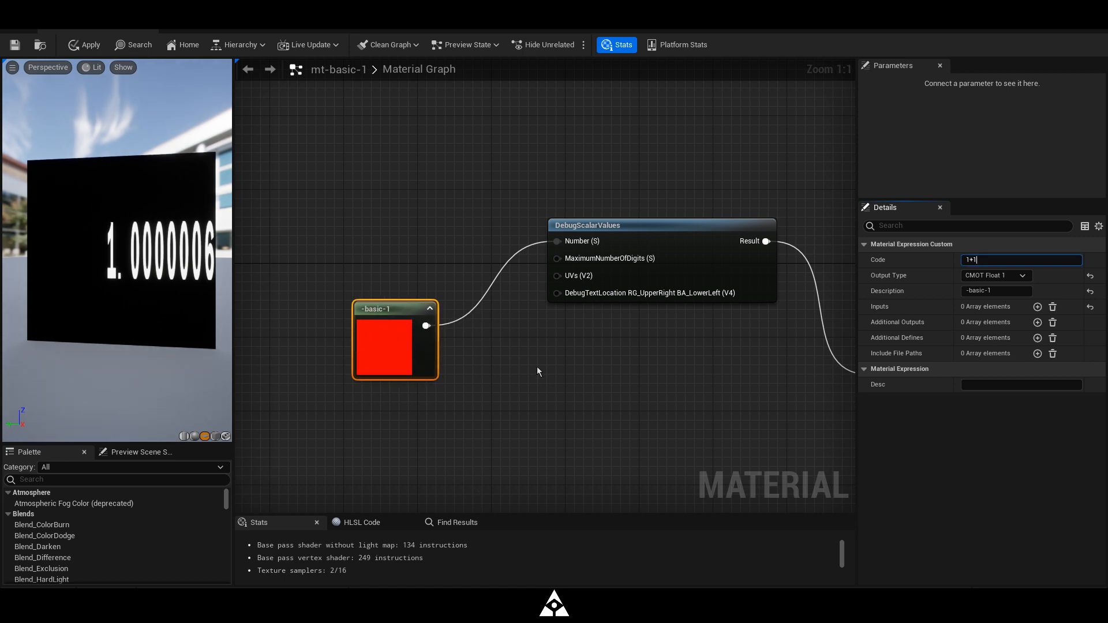
{"action": "key", "text": "Return"}
Widen the material preview and set the -basic-1 custom node's code to 1*3+4*99-9823, then inspect the value on the preview plane
{"action": "left_click_drag", "start_coordinate": [231, 264], "coordinate": [312, 264]}
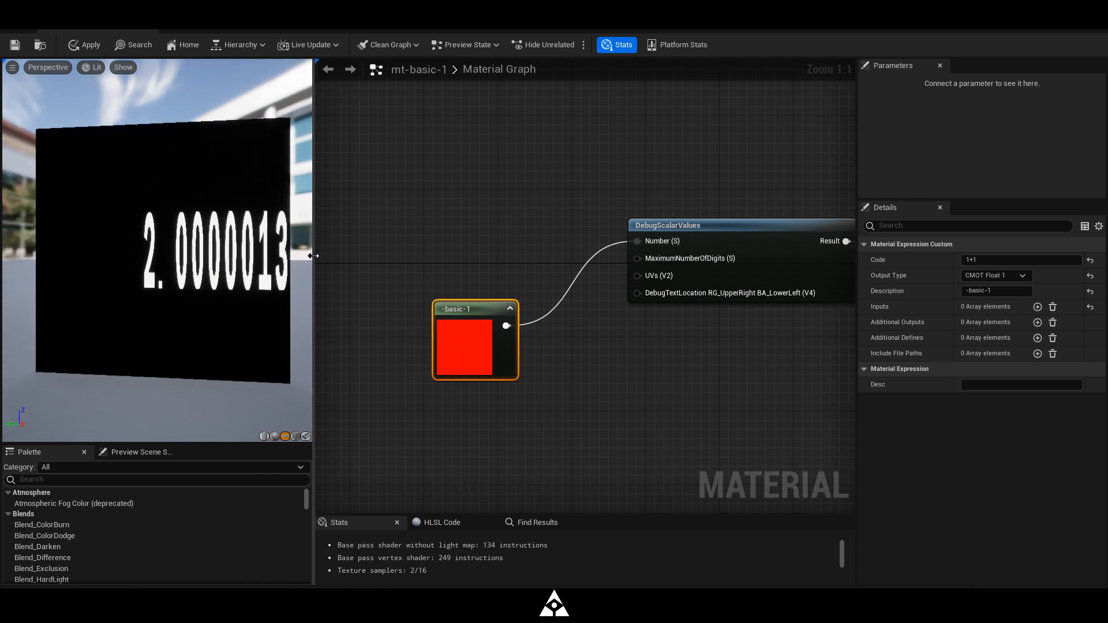
{"action": "left_click", "coordinate": [901, 257]}
{"action": "type", "text": "1*3+4"}
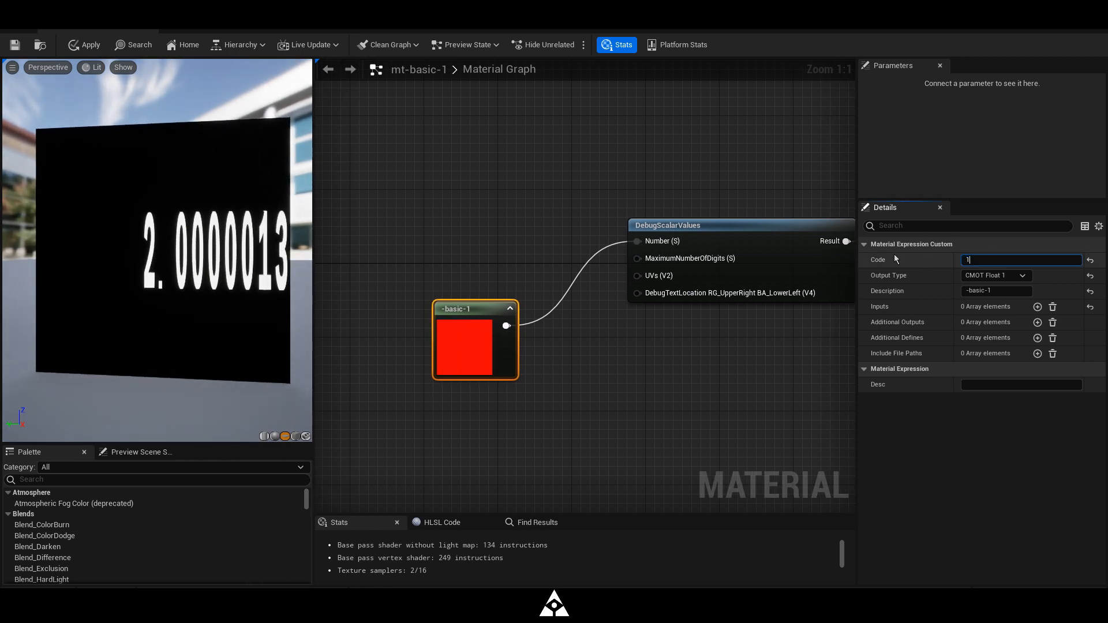
{"action": "type", "text": "*99-9823"}
{"action": "key", "text": "Return"}
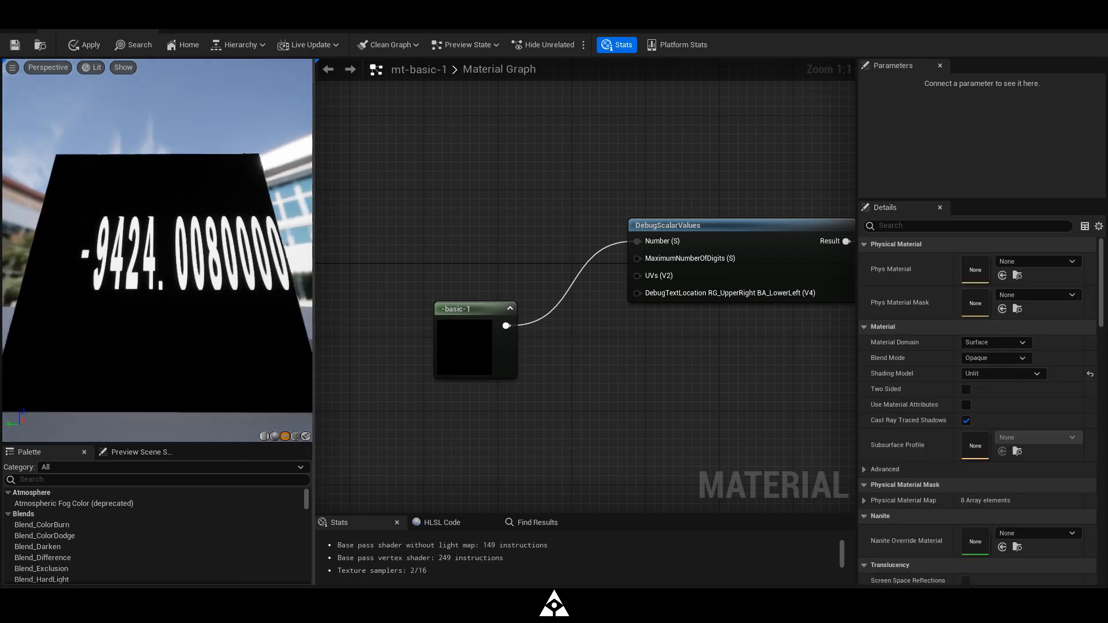
{"action": "left_click_drag", "start_coordinate": [227, 344], "coordinate": [230, 344]}
{"action": "left_click", "coordinate": [463, 357]}
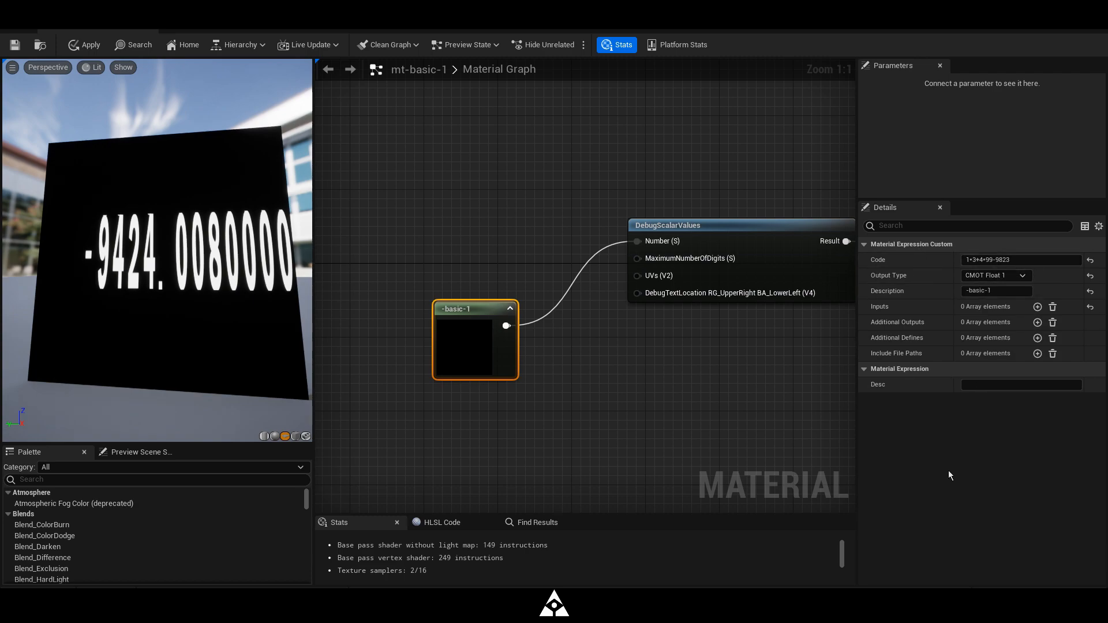